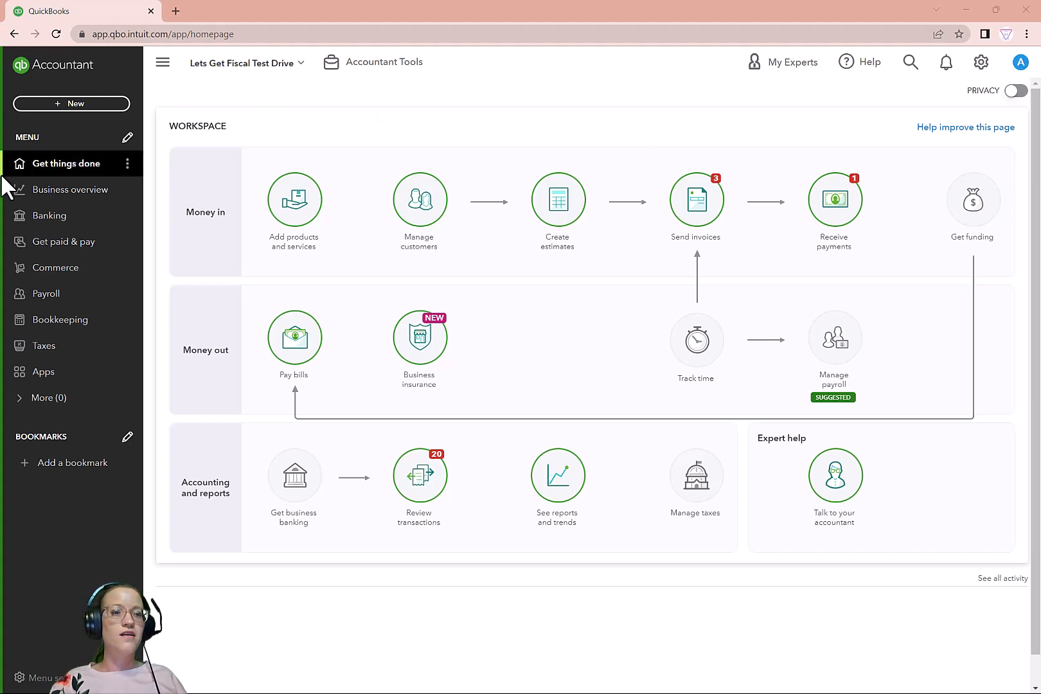
# - Open the bookkeeping bank transactions and sort the For review list by date, oldest first
pyautogui.click(64, 320)
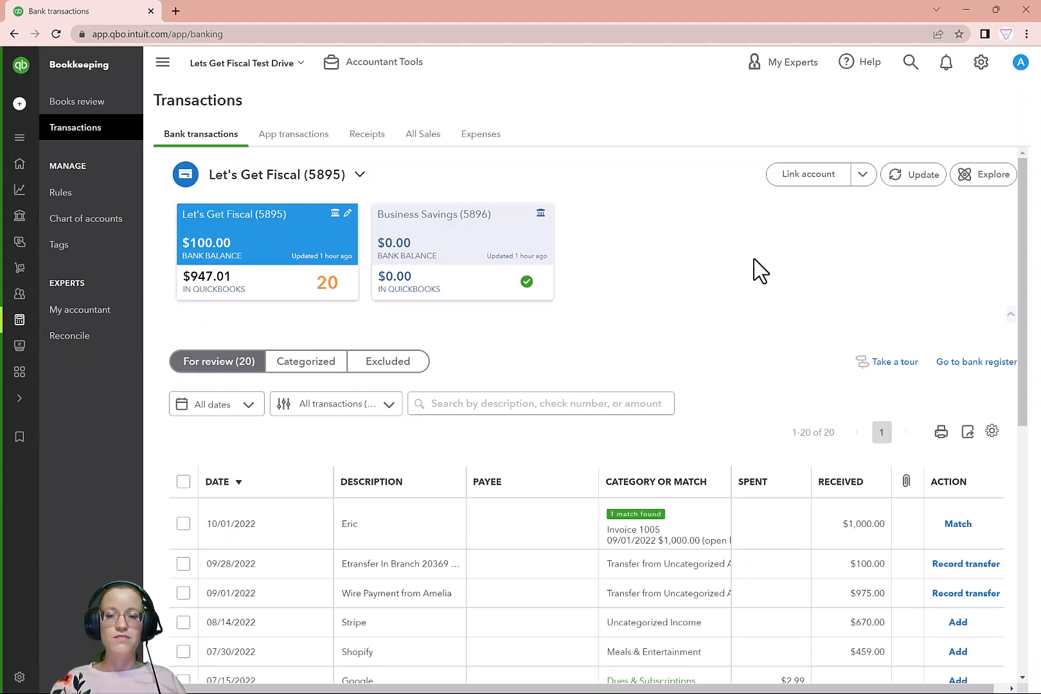
pyautogui.click(226, 483)
pyautogui.scroll(-2, 662, 251)
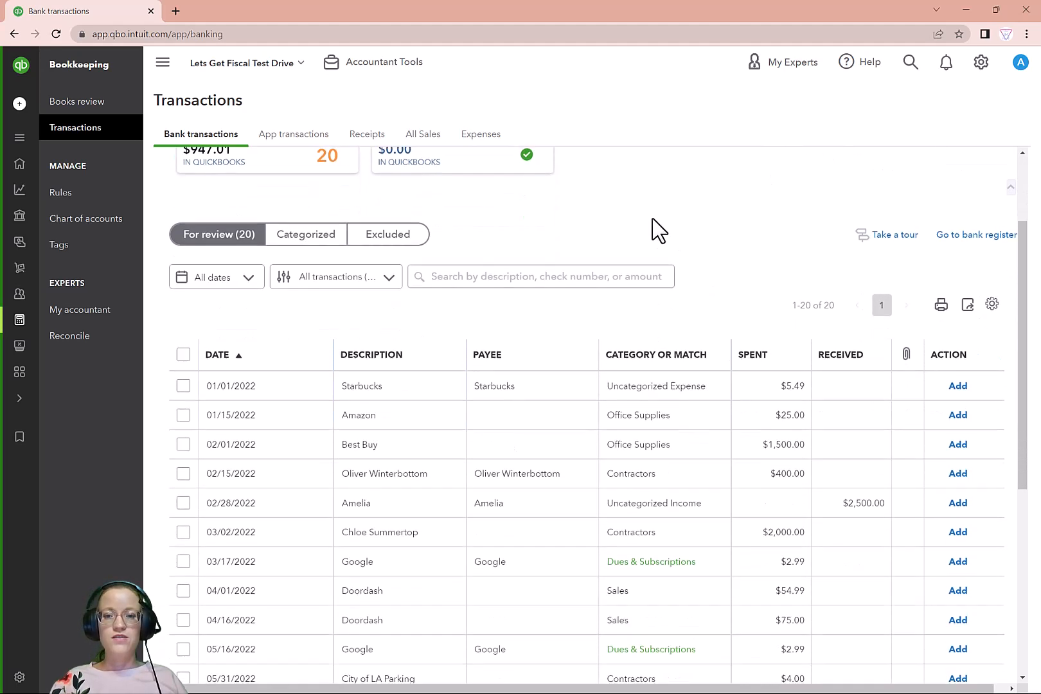
pyautogui.scroll(-2, 578, 212)
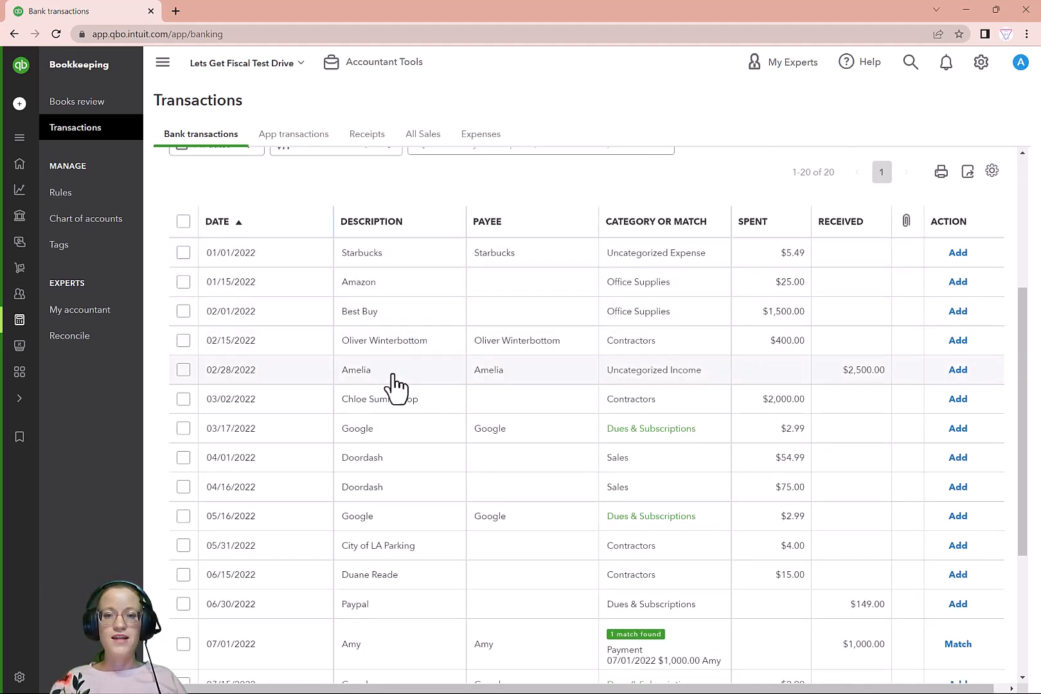
pyautogui.scroll(4, 395, 390)
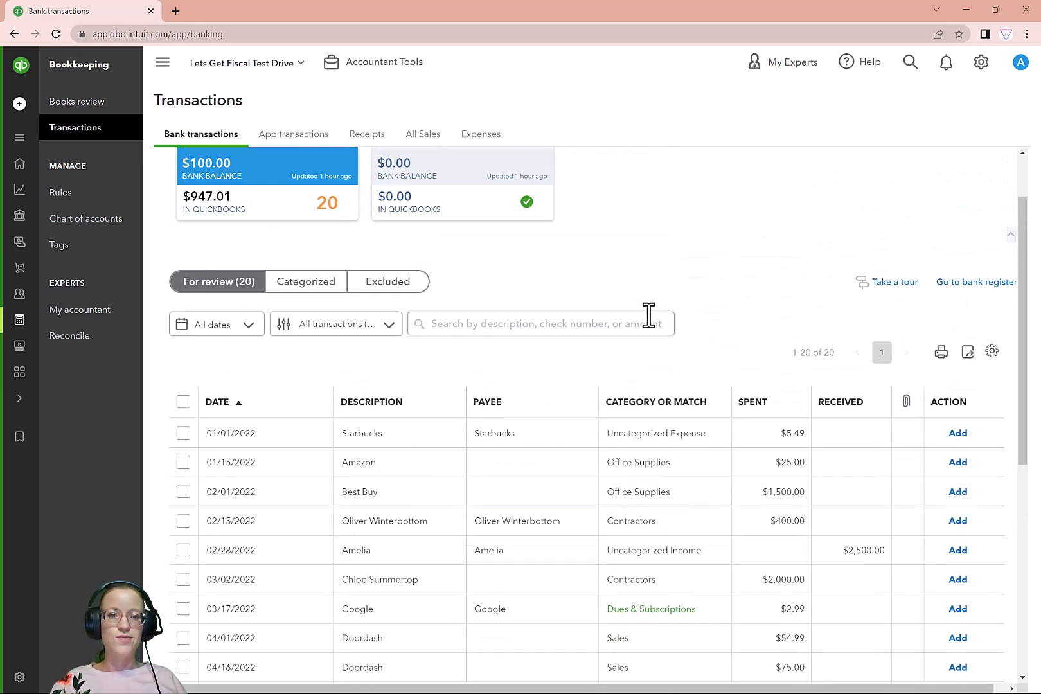
pyautogui.scroll(-2, 648, 315)
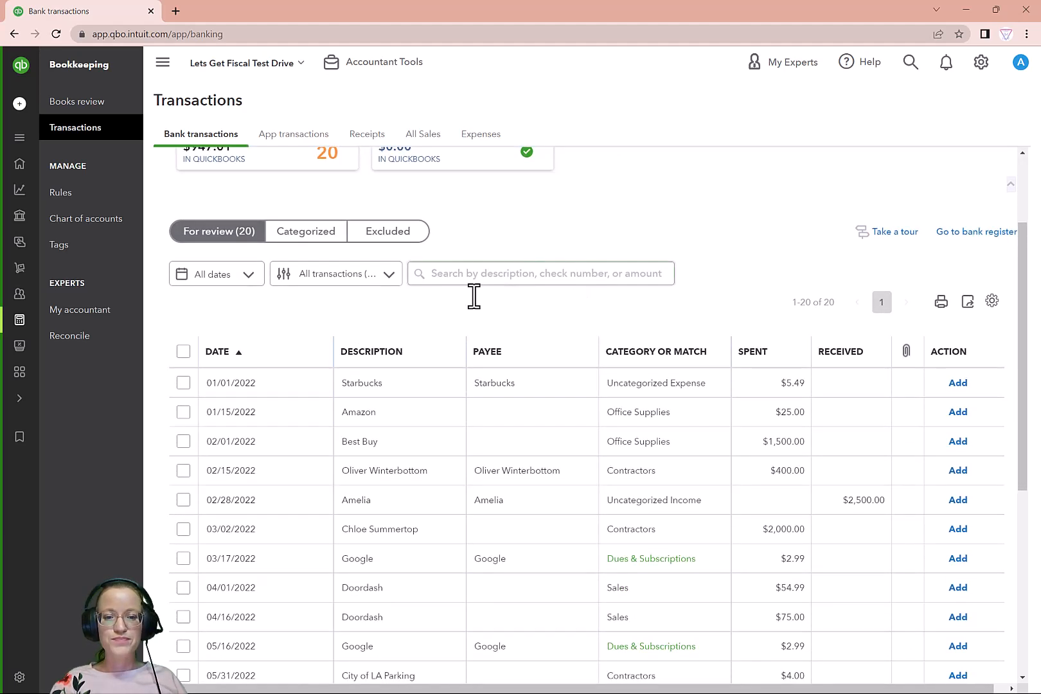
pyautogui.scroll(2, 687, 255)
pyautogui.scroll(-2, 620, 239)
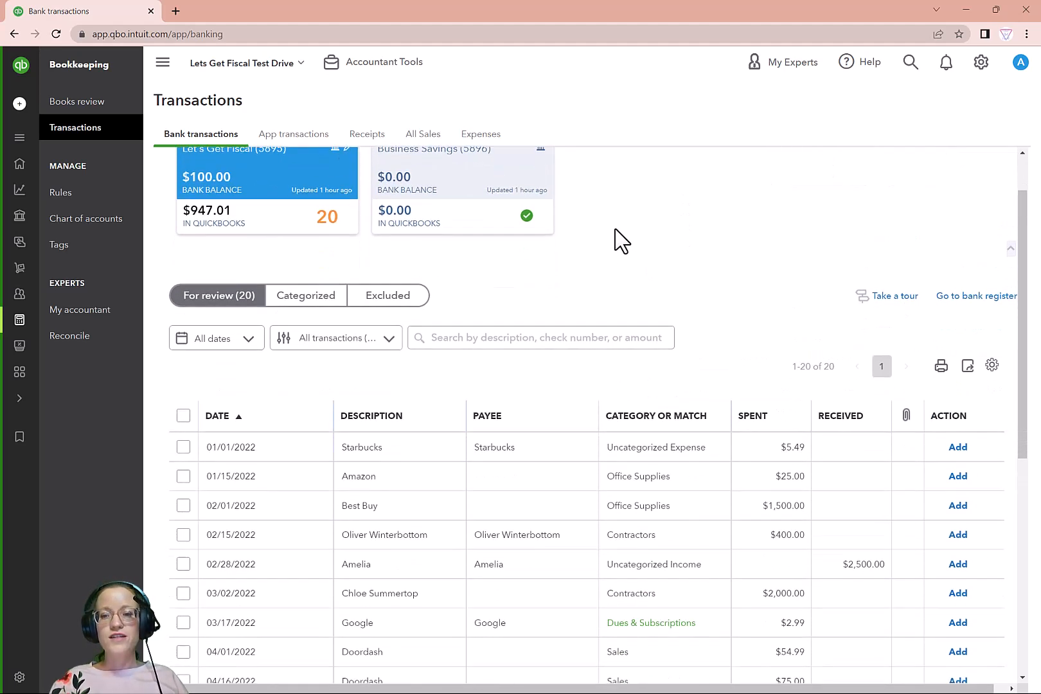
pyautogui.scroll(-2, 743, 434)
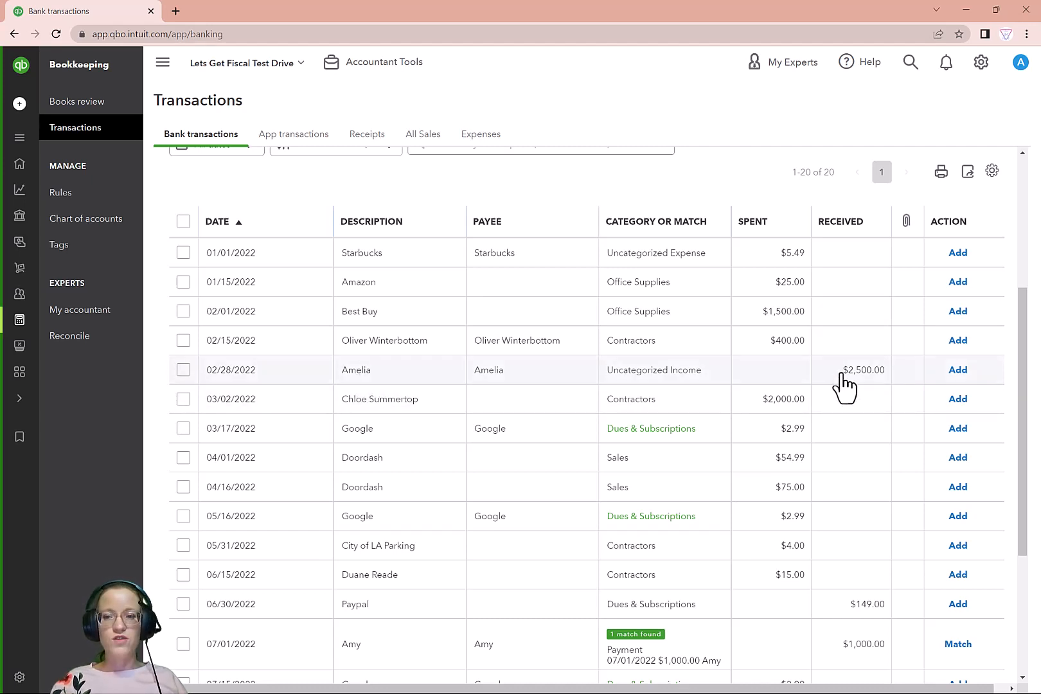
# - Match the $2,500.00 deposit dated 02/28/2022 to its suggested open invoice for the same amount and save the match
pyautogui.click(391, 385)
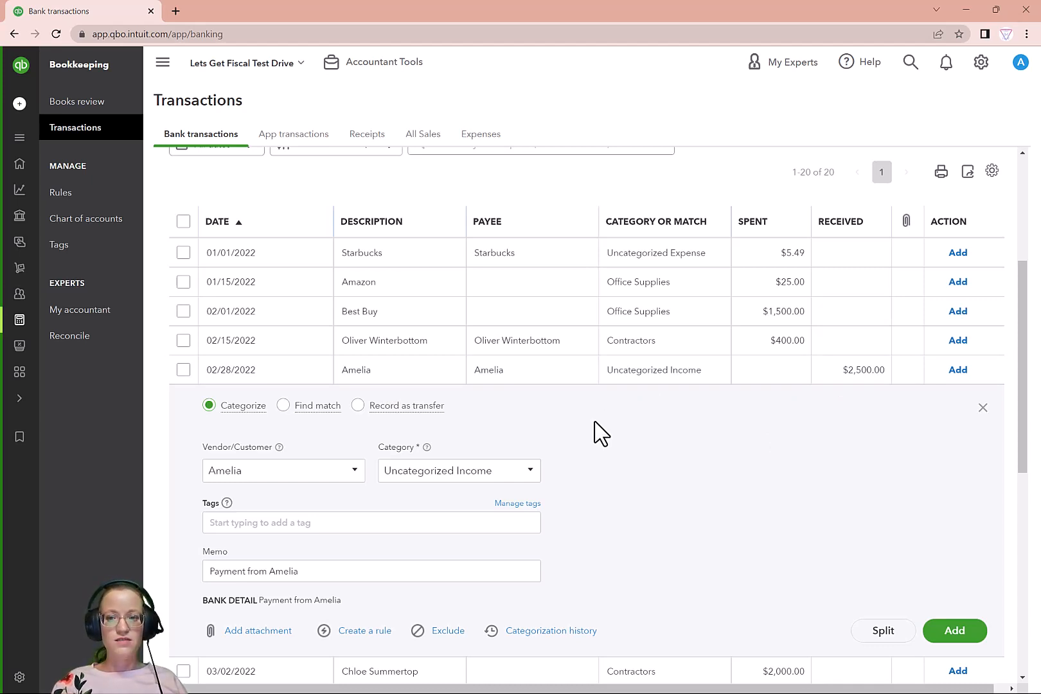
pyautogui.scroll(-1, 593, 416)
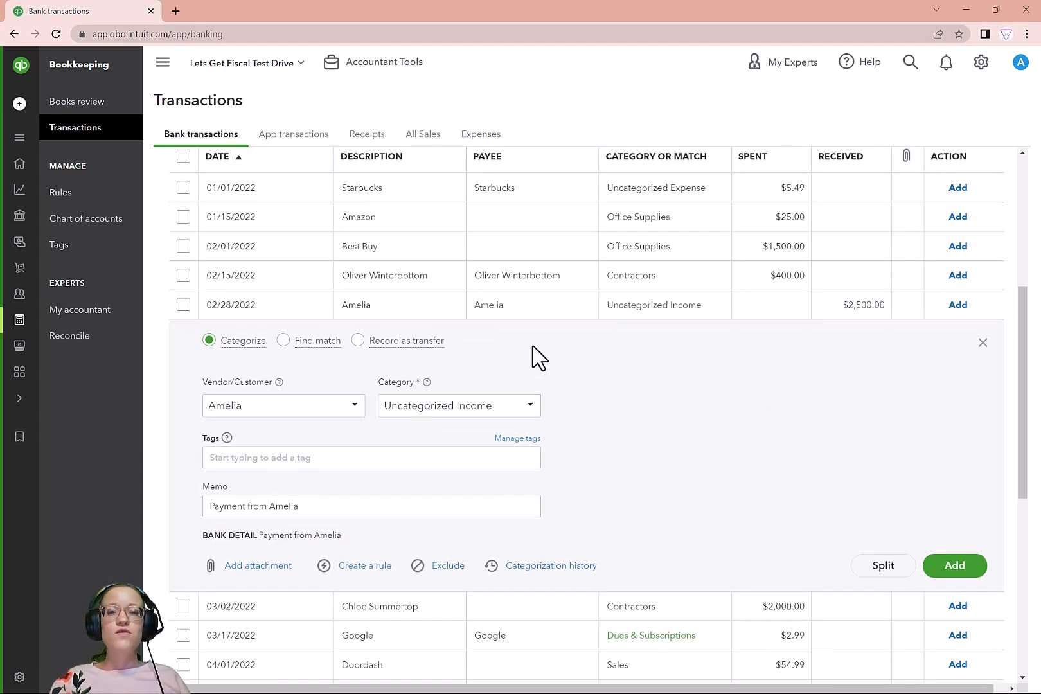
pyautogui.click(284, 340)
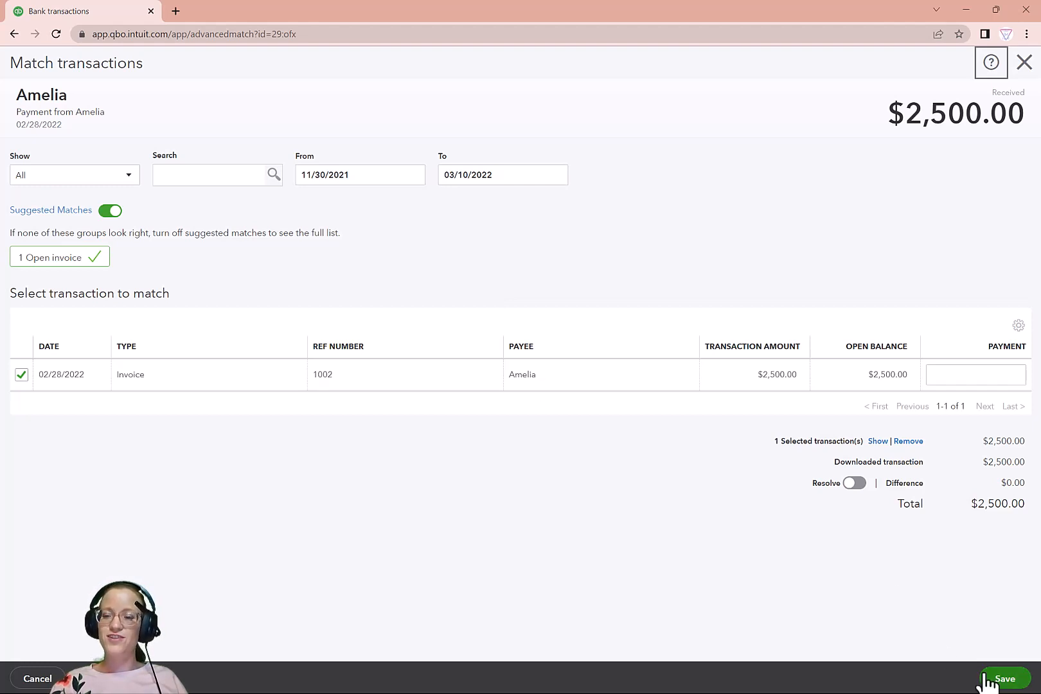
pyautogui.click(1014, 671)
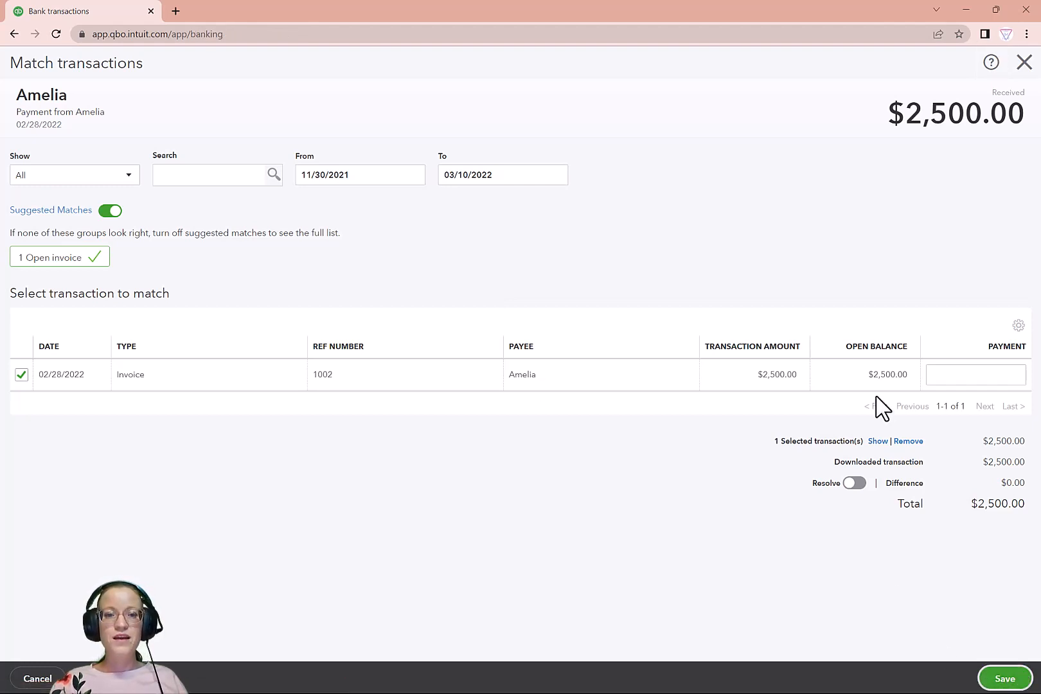
# - Accept the suggested payment match for the $1,000.00 deposit dated 07/01/2022
pyautogui.scroll(-5, 618, 280)
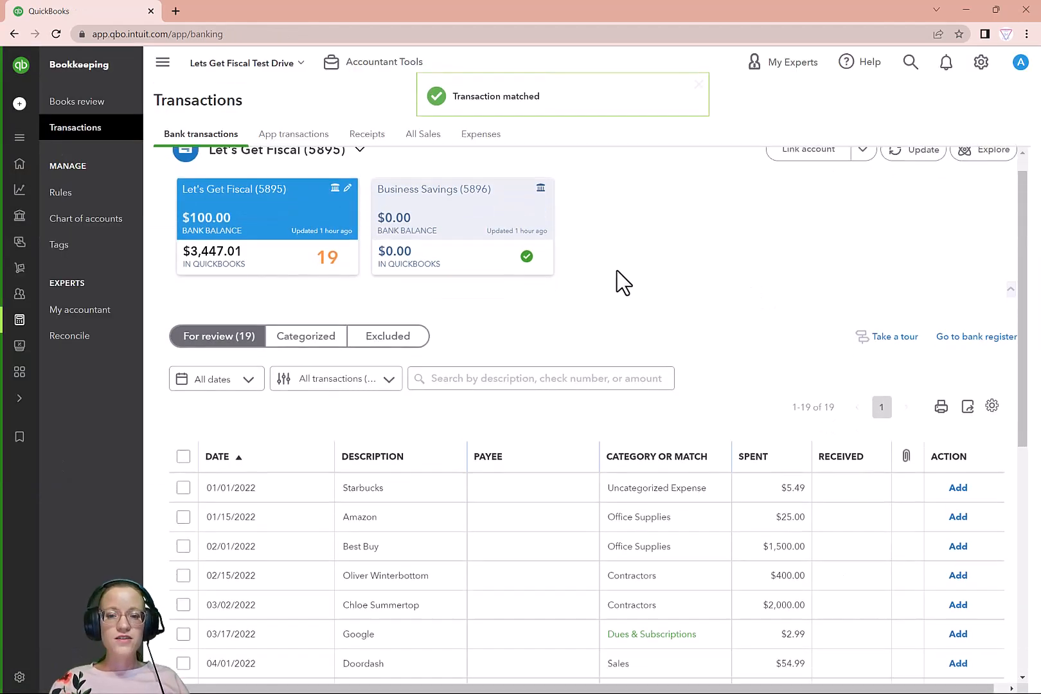
pyautogui.scroll(-3, 495, 302)
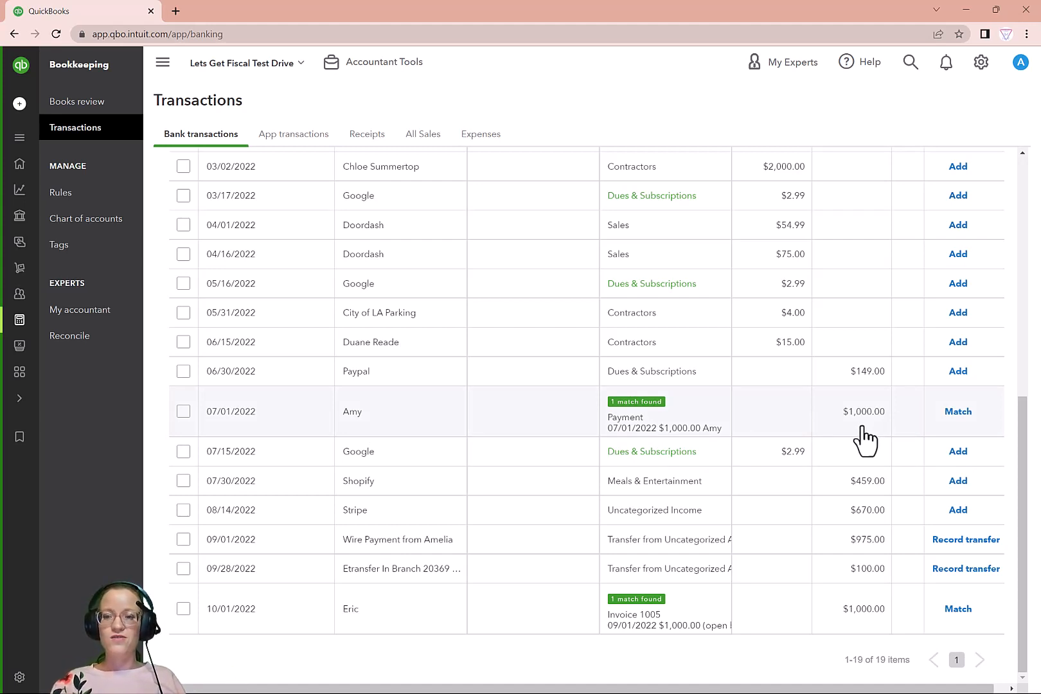
pyautogui.click(954, 416)
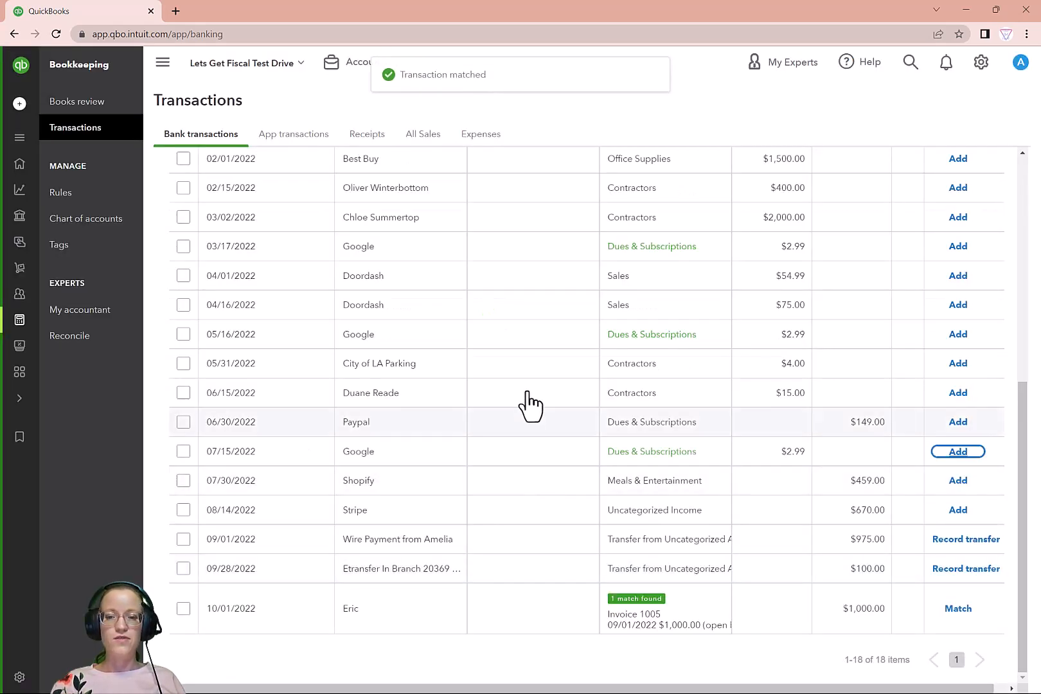
# - Widen the Category or Match column and look for other matches for the $1,000.00 deposit dated 10/01/2022
pyautogui.scroll(5, 752, 257)
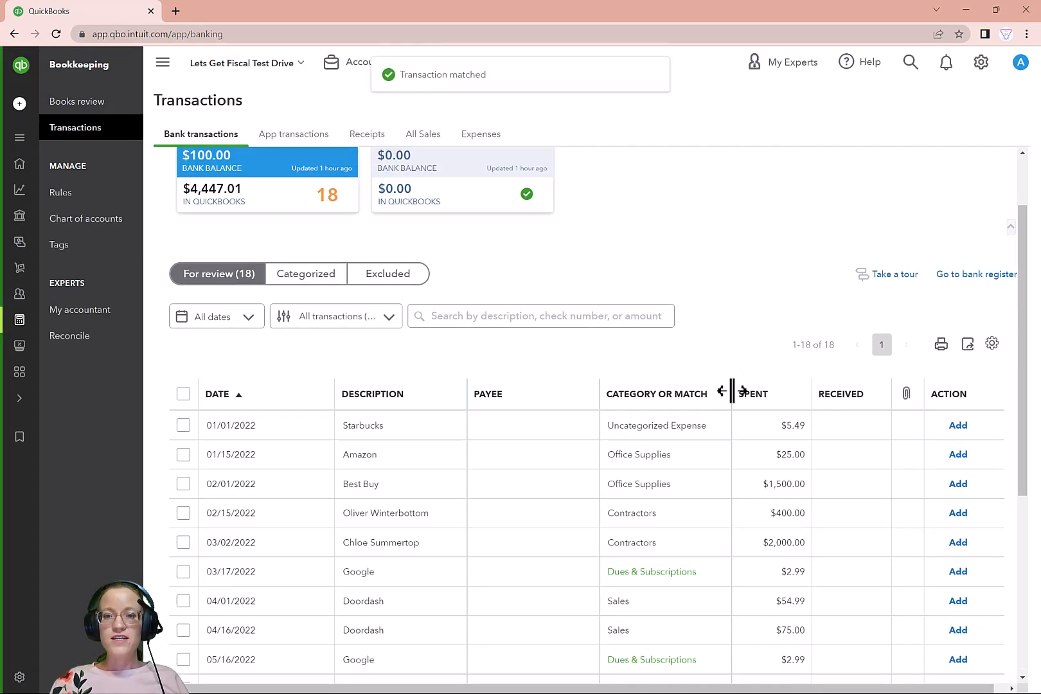
pyautogui.moveTo(735, 392); pyautogui.dragTo(843, 395)
pyautogui.scroll(-5, 643, 385)
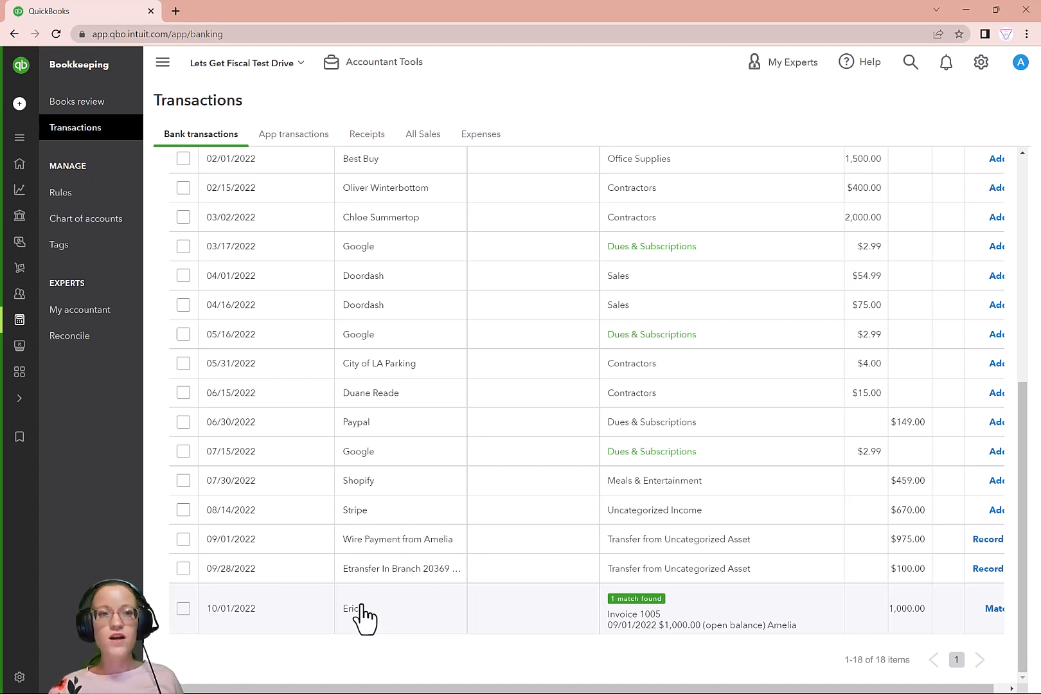
pyautogui.click(774, 628)
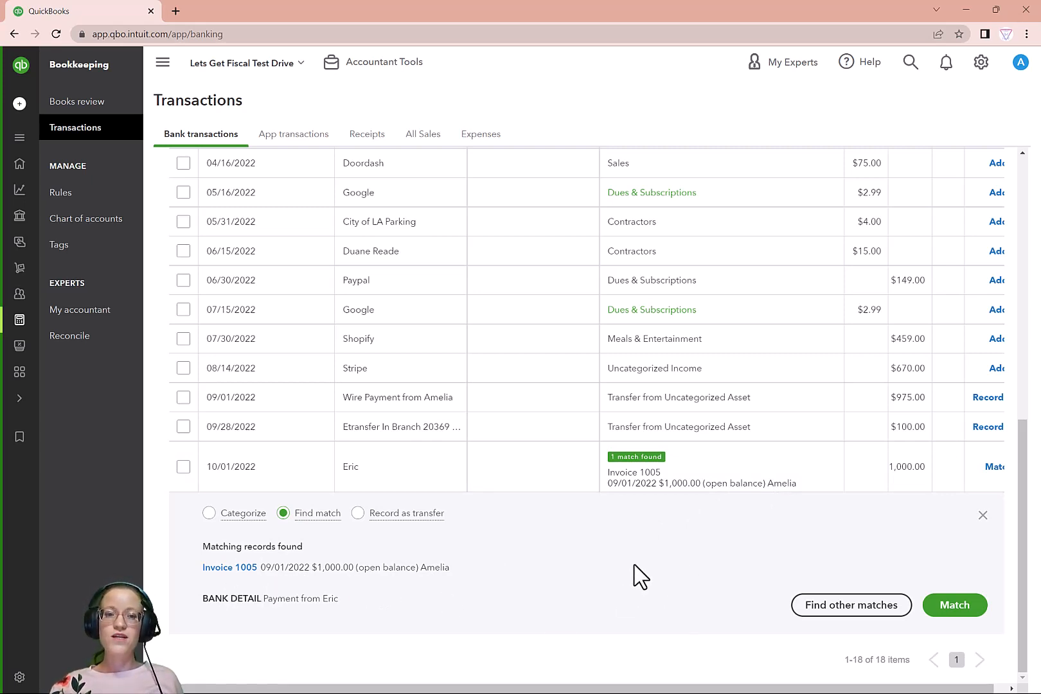
pyautogui.click(849, 607)
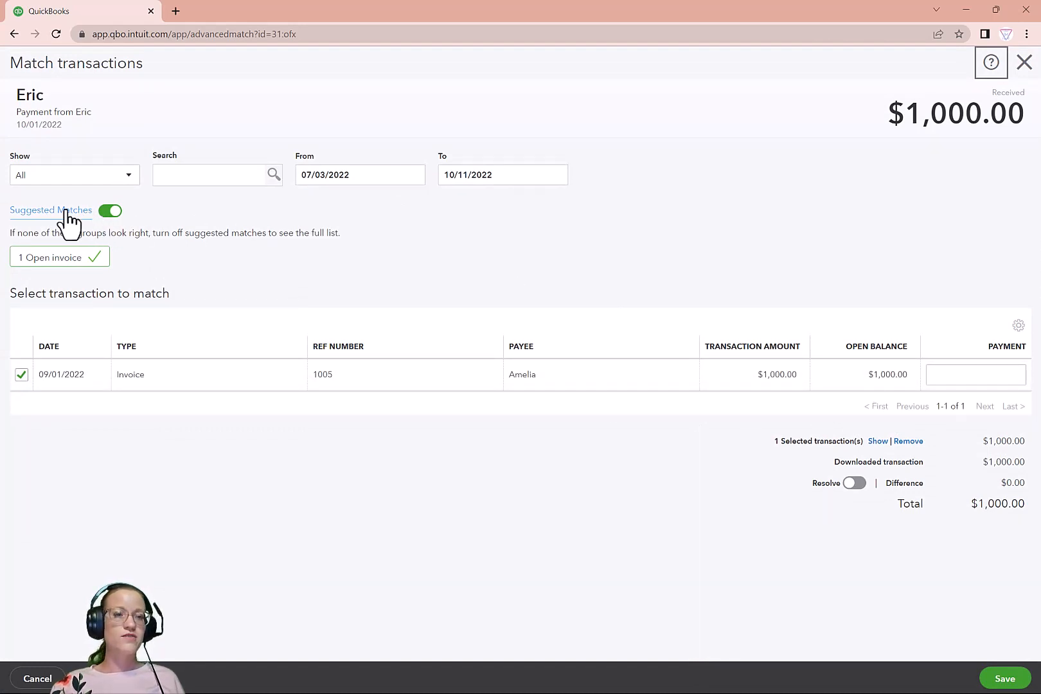
# - Turn off suggested matches, select the $2,000.00 invoice dated 10/01/2022 for a 1,000.00 partial payment, and save the match
pyautogui.click(117, 214)
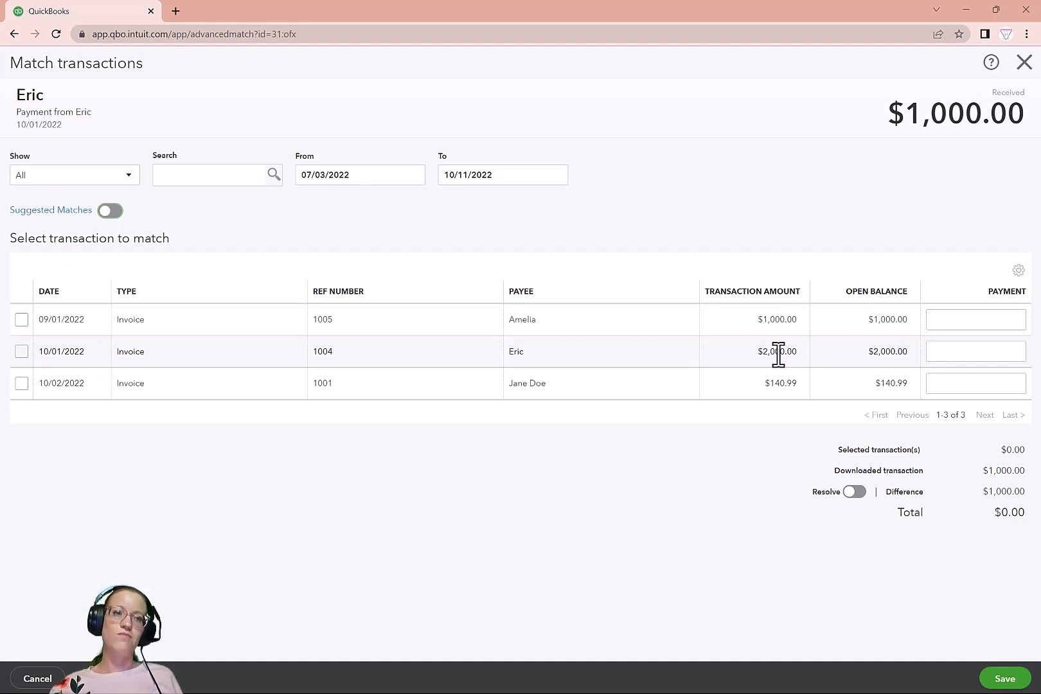
pyautogui.click(22, 352)
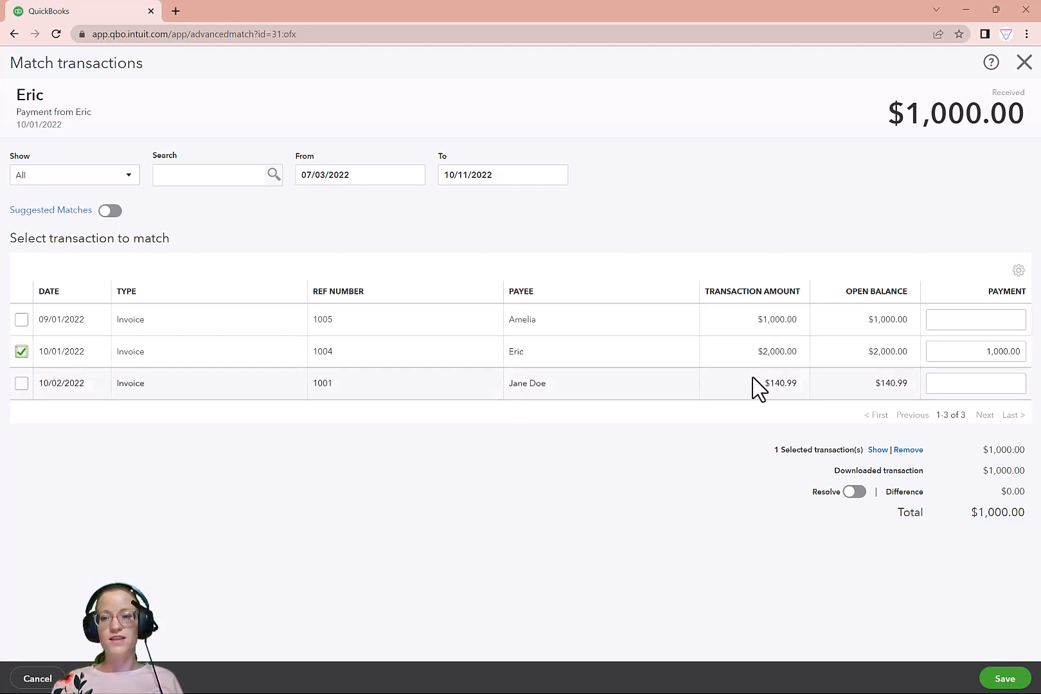
pyautogui.click(1008, 683)
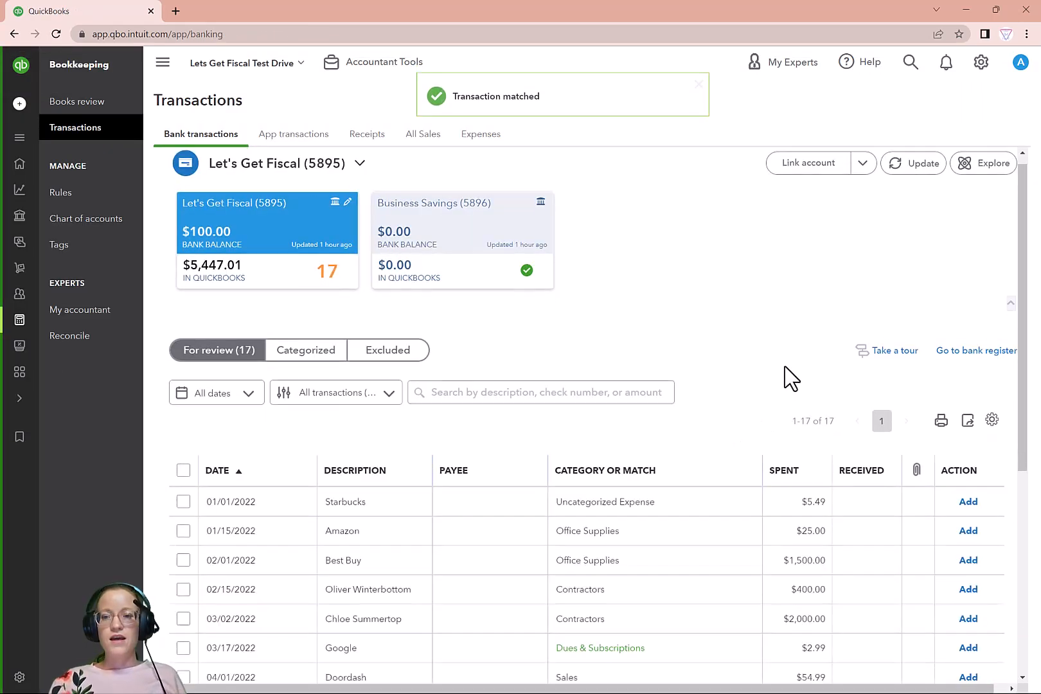
# - Find a match for the $975.00 wire payment dated 09/01/2022 and select the $1,000.00 invoice of the same date
pyautogui.scroll(-5, 739, 360)
pyautogui.scroll(-1, 700, 339)
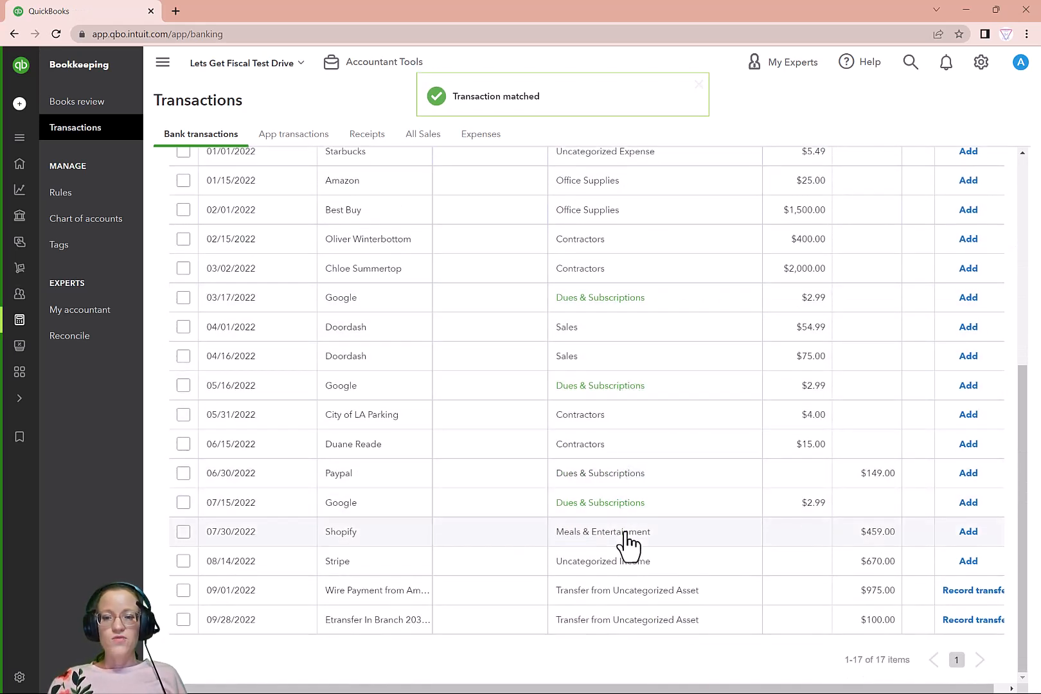
pyautogui.click(553, 601)
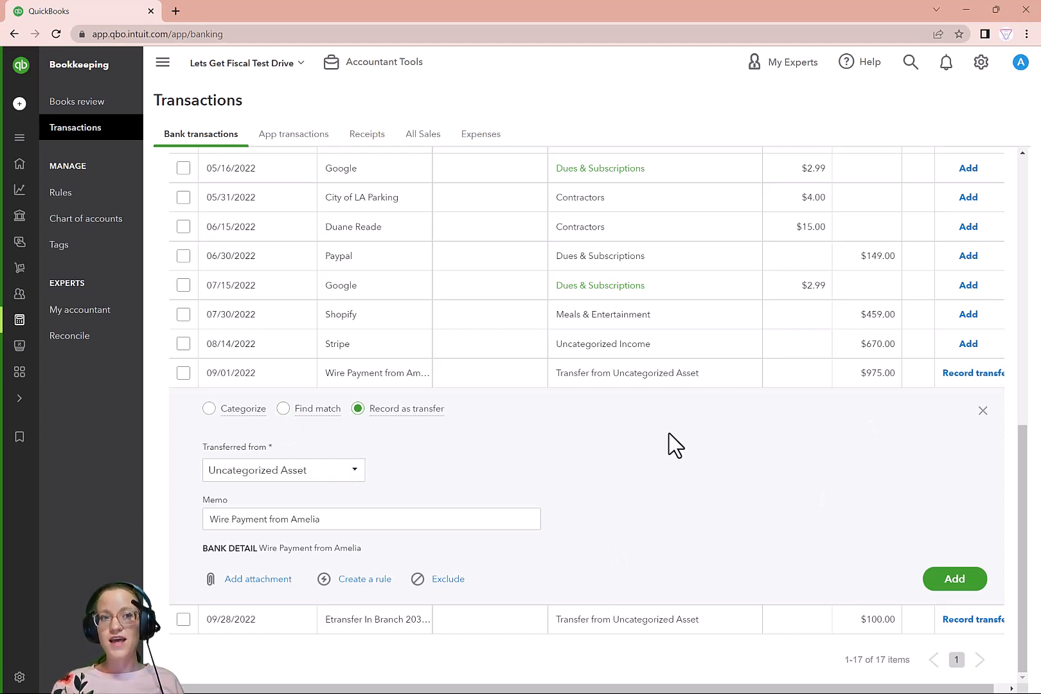
pyautogui.click(283, 409)
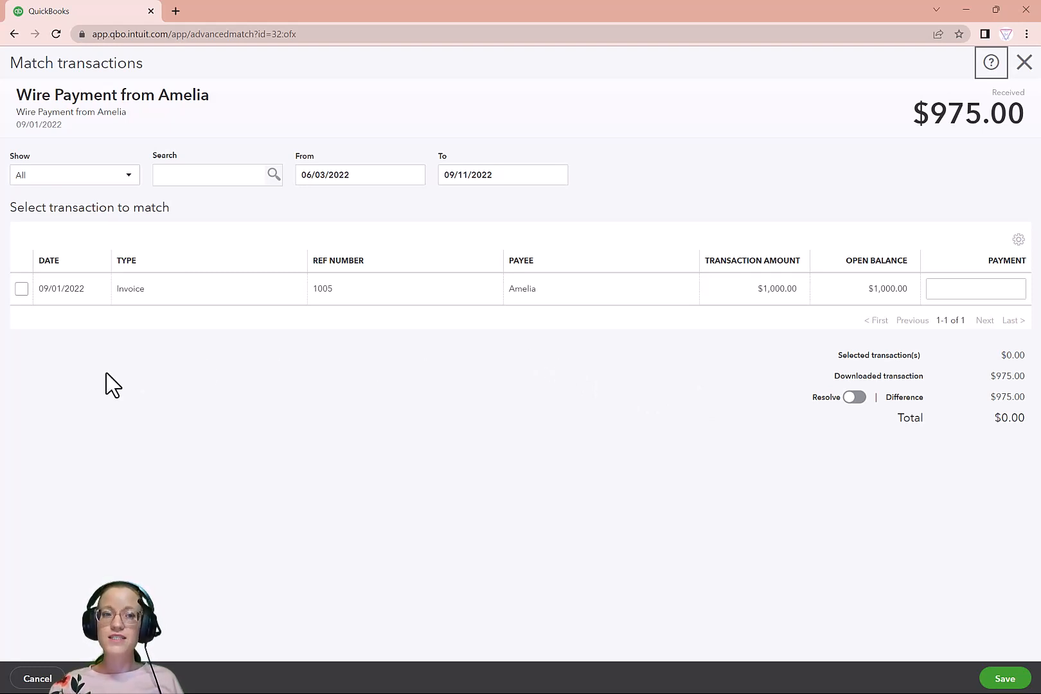
pyautogui.click(20, 290)
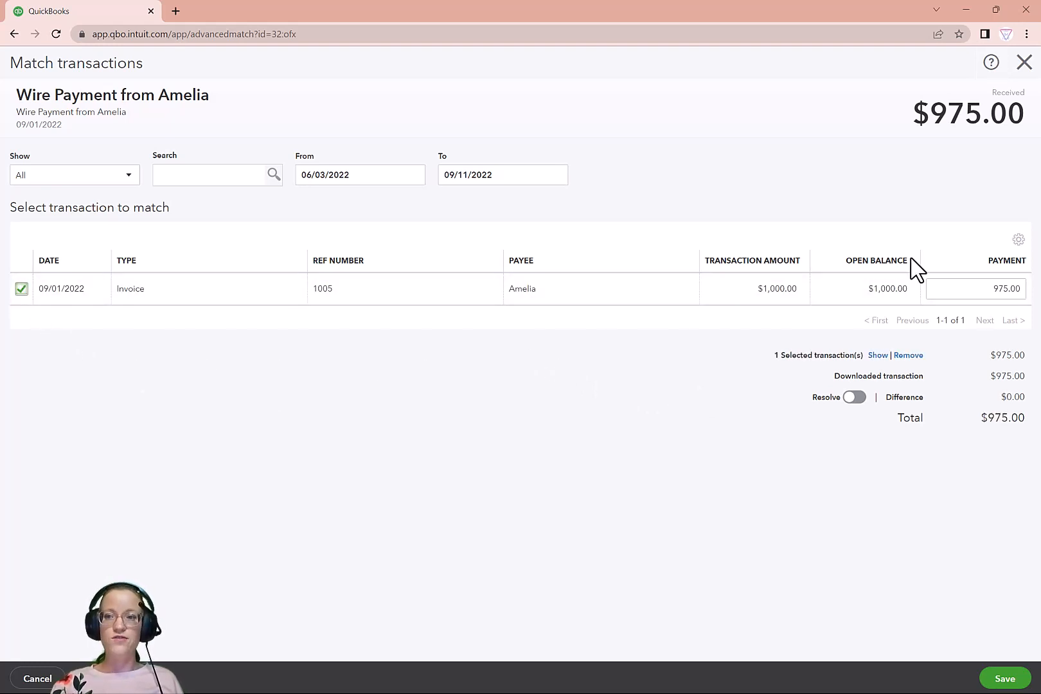
# - Set the selected invoice's payment to 1,000.00 and try to save the match
pyautogui.click(935, 286)
pyautogui.write('1000')
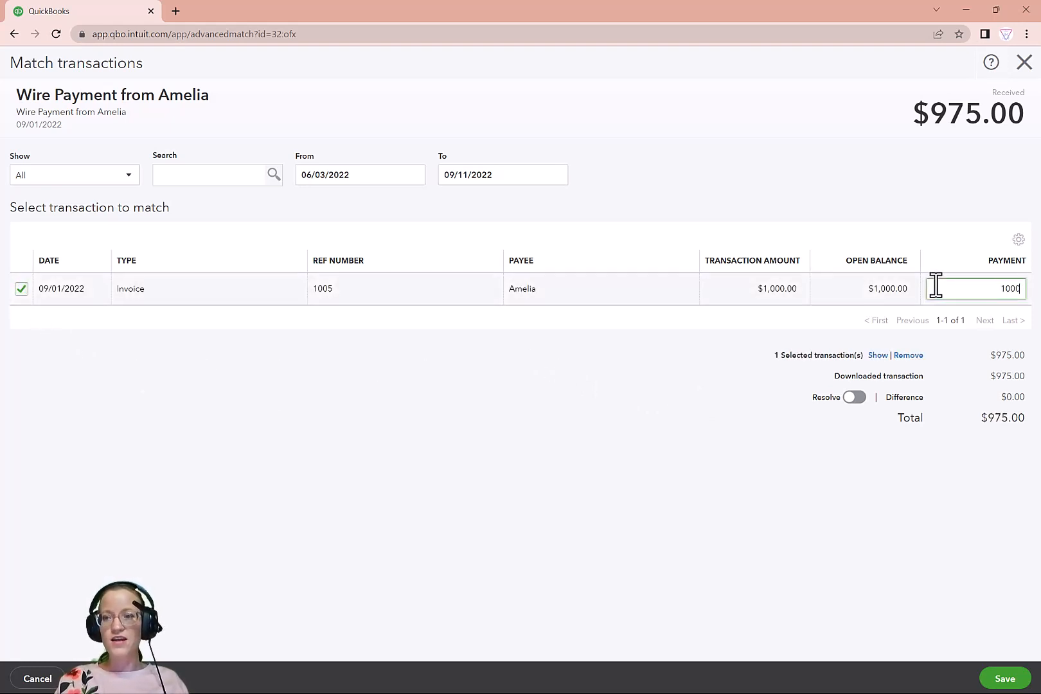
pyautogui.press('Tab')
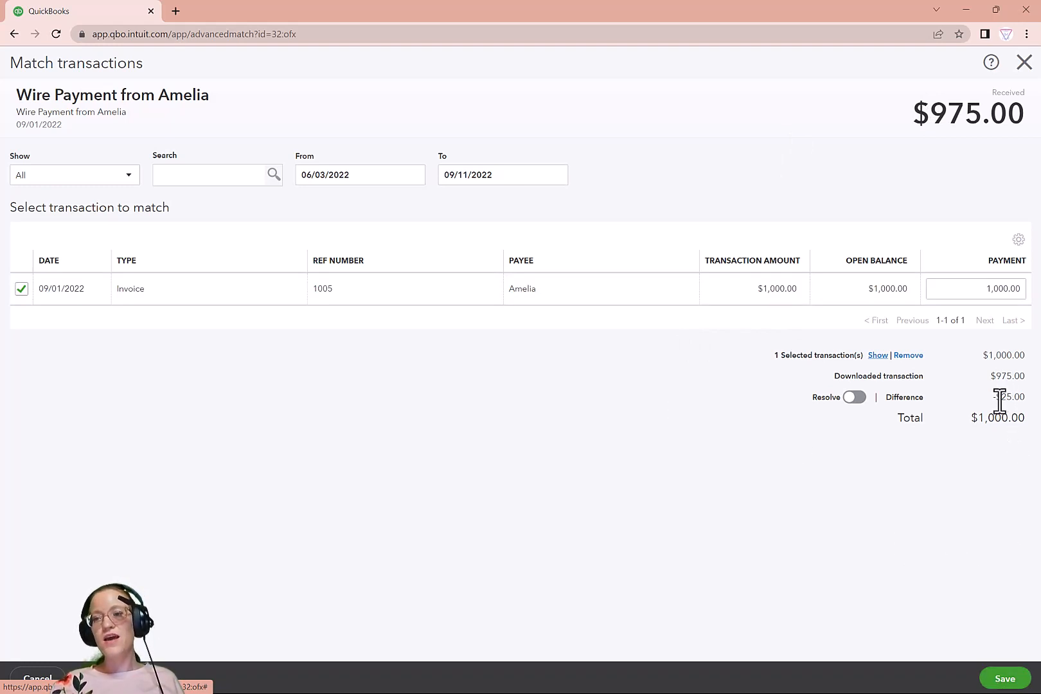
pyautogui.click(1005, 678)
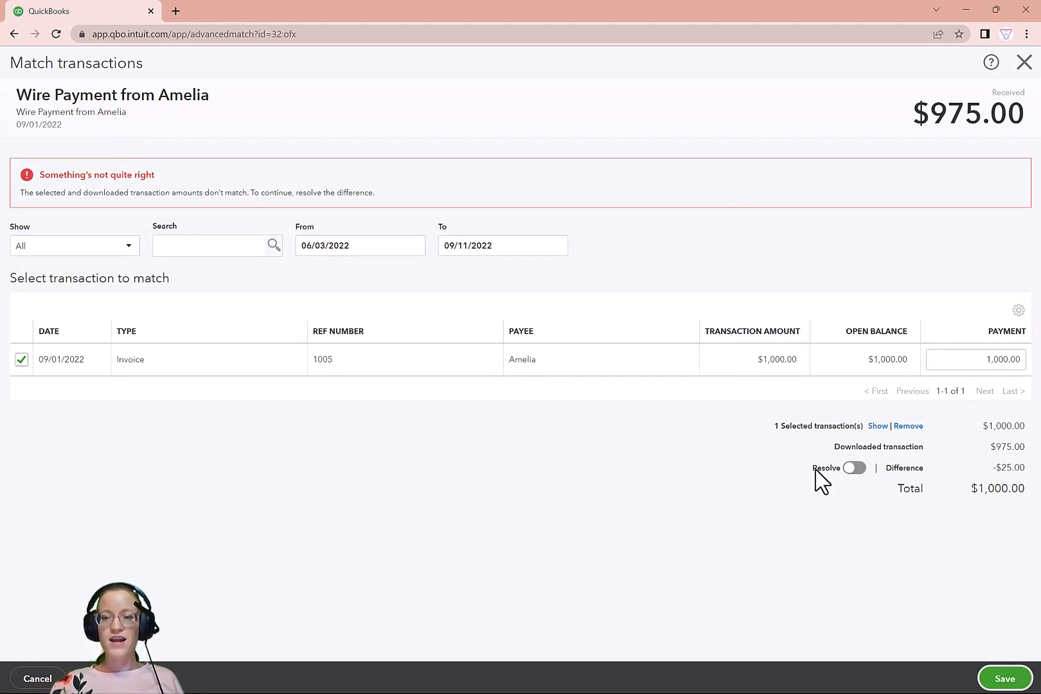
# - Turn on resolving of the difference and add Wells Fargo as a new vendor for the resolving transaction's payee
pyautogui.click(854, 468)
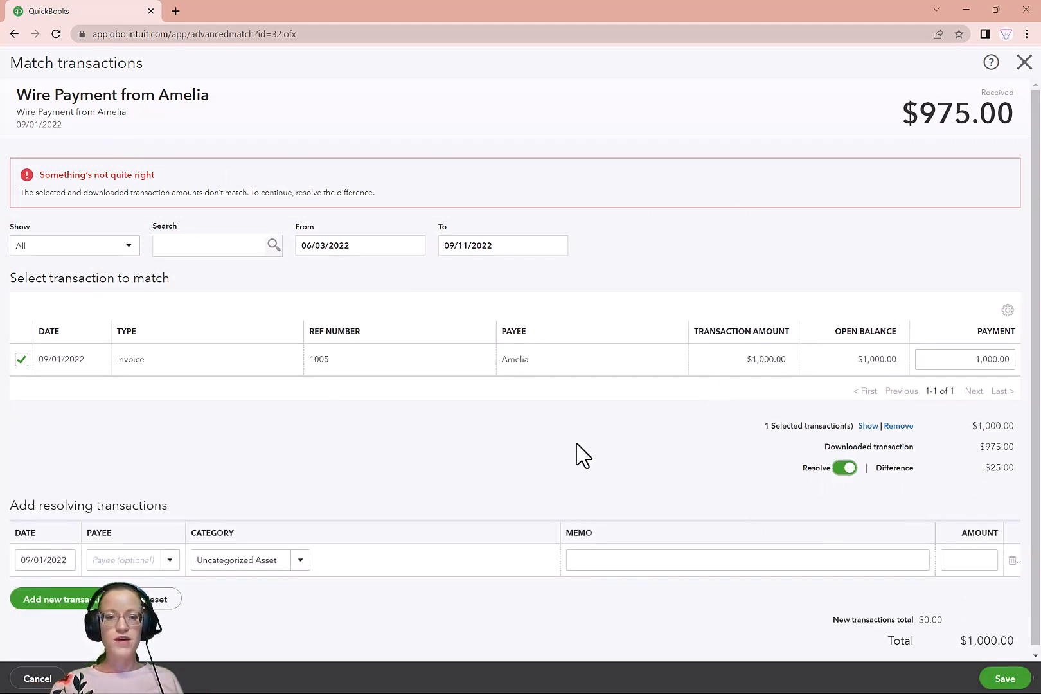
pyautogui.click(119, 553)
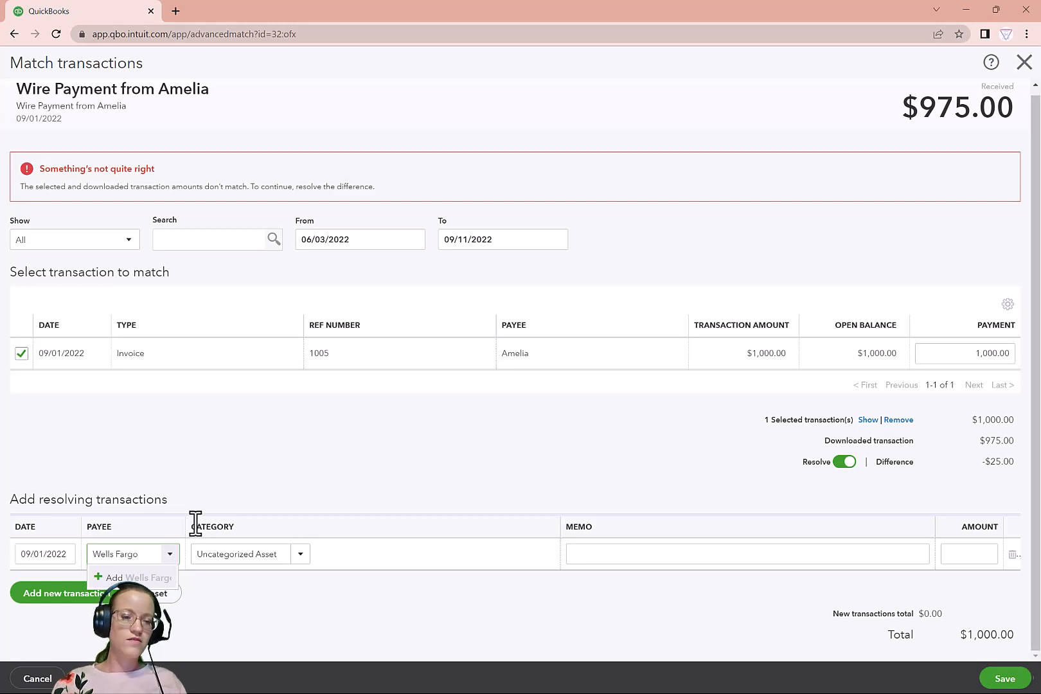
pyautogui.click(142, 577)
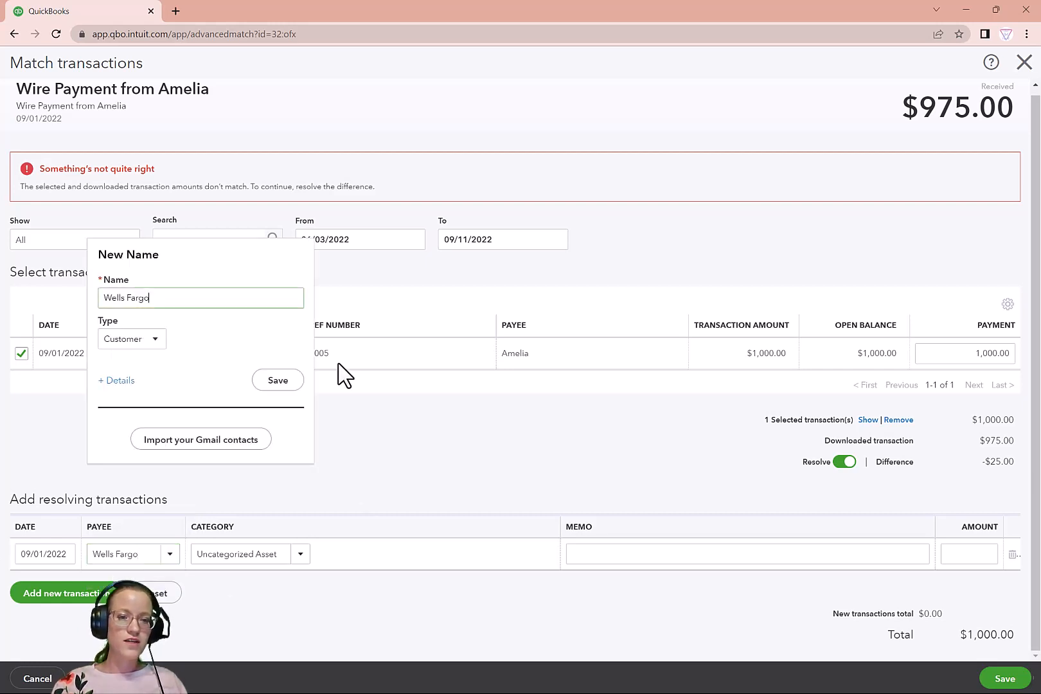
pyautogui.click(160, 352)
pyautogui.click(144, 383)
pyautogui.click(277, 380)
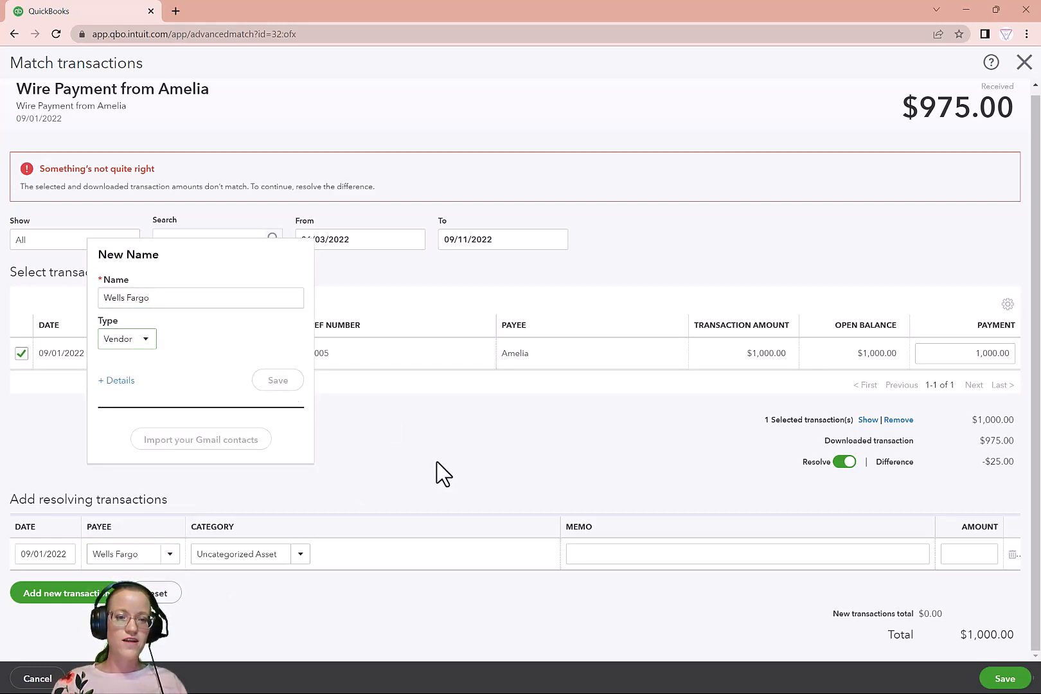
# - Categorize the resolving transaction as Bank Charges & Fees with an amount of -25.00, and save the match
pyautogui.click(235, 558)
pyautogui.write('Ban')
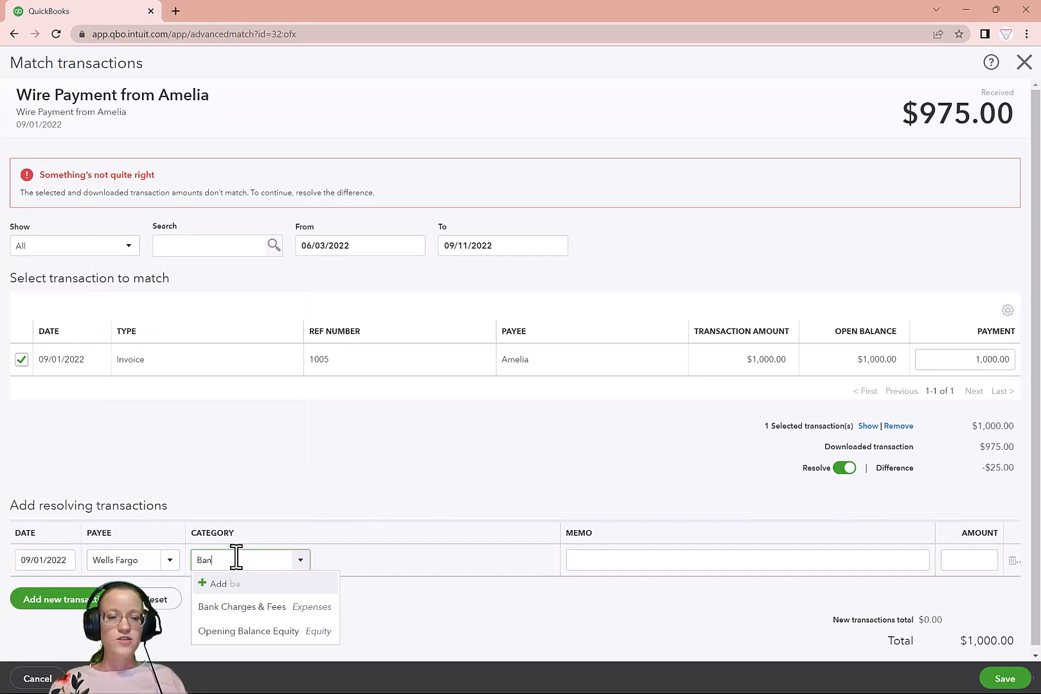
pyautogui.write('k Charges & Fees')
pyautogui.click(257, 609)
pyautogui.click(960, 563)
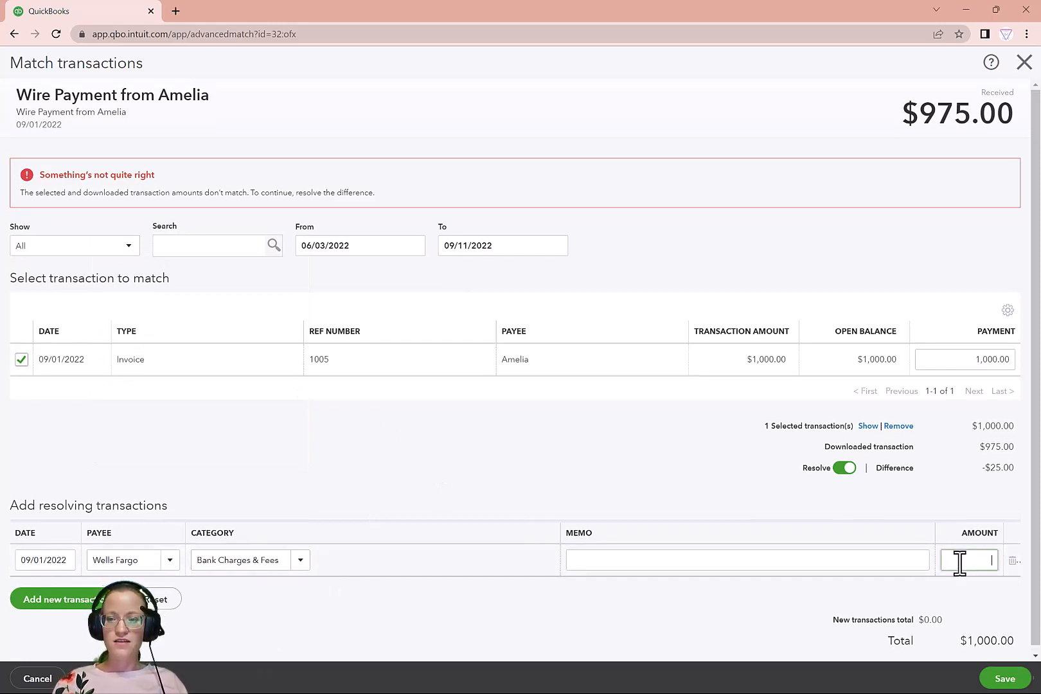
pyautogui.write('-25')
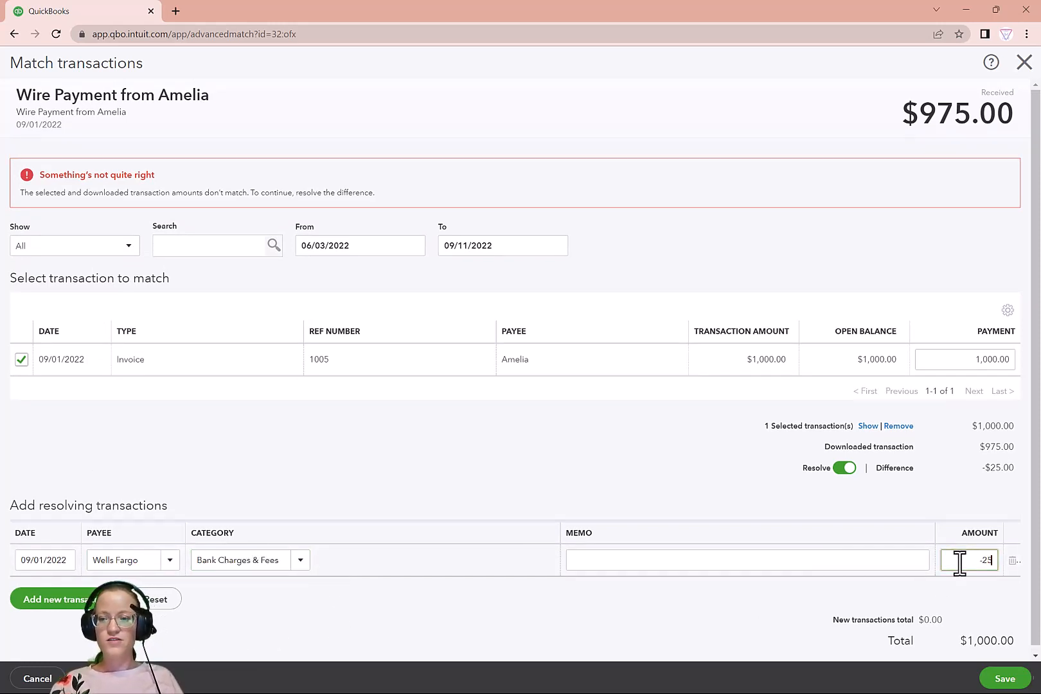
pyautogui.press('Tab')
pyautogui.scroll(-1, 720, 489)
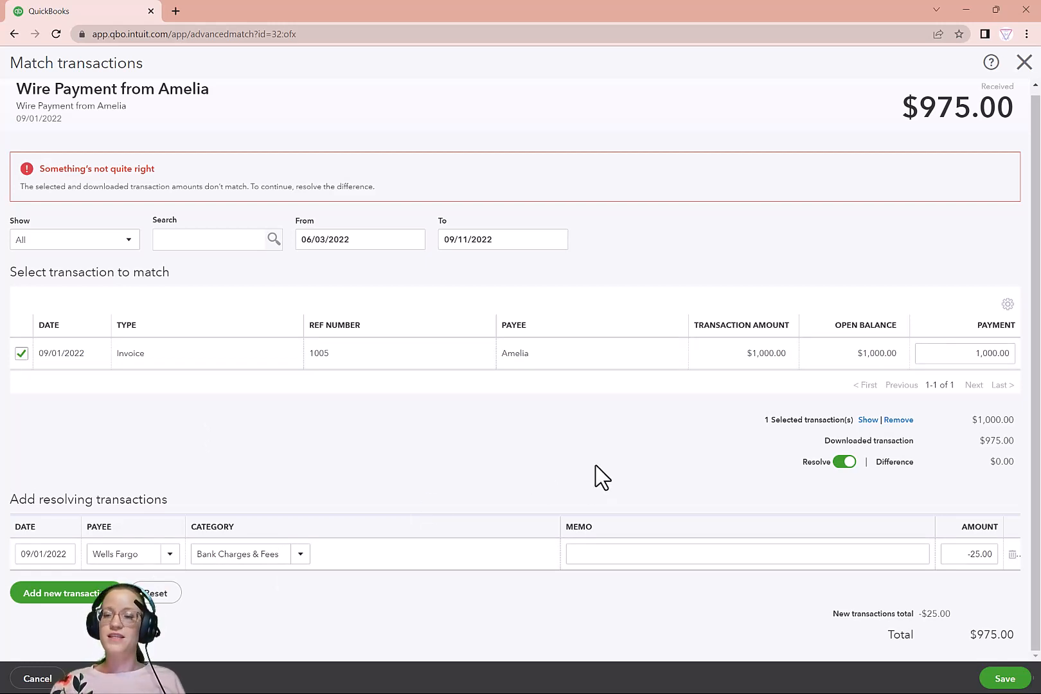
pyautogui.click(1005, 680)
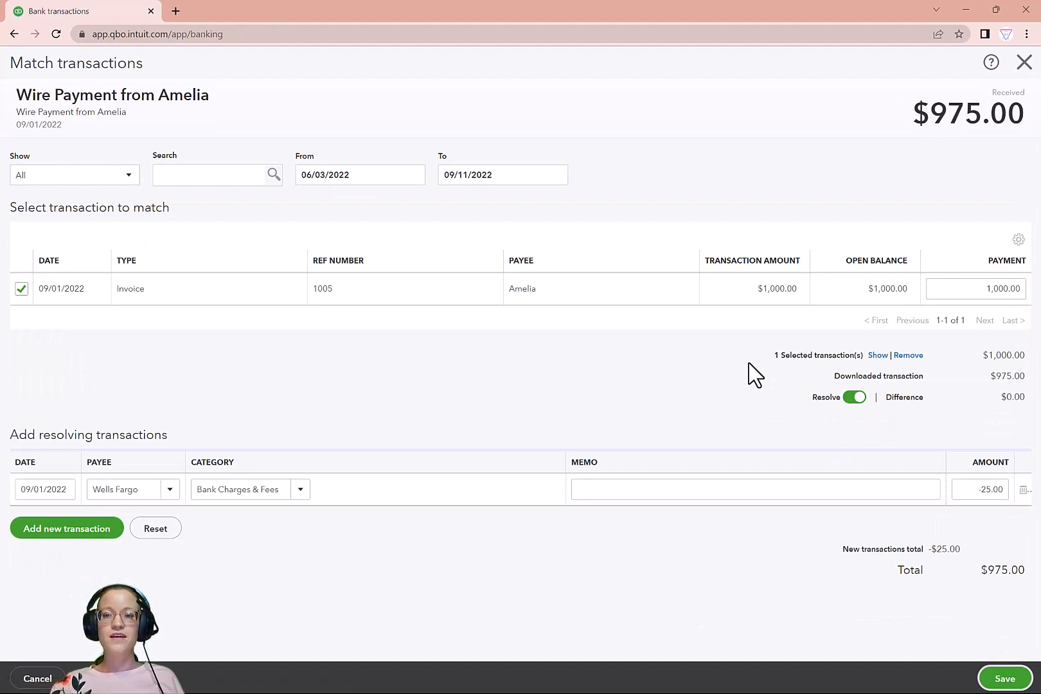